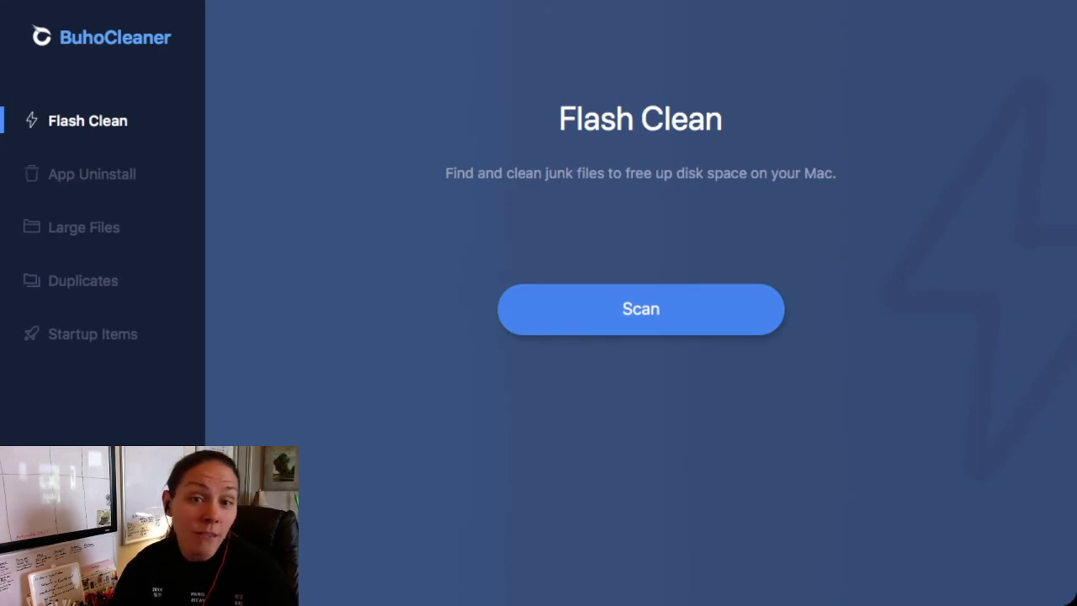
Run the Flash Clean junk scan, finding 4.16 GB of system, user and browser junk
key("Return")
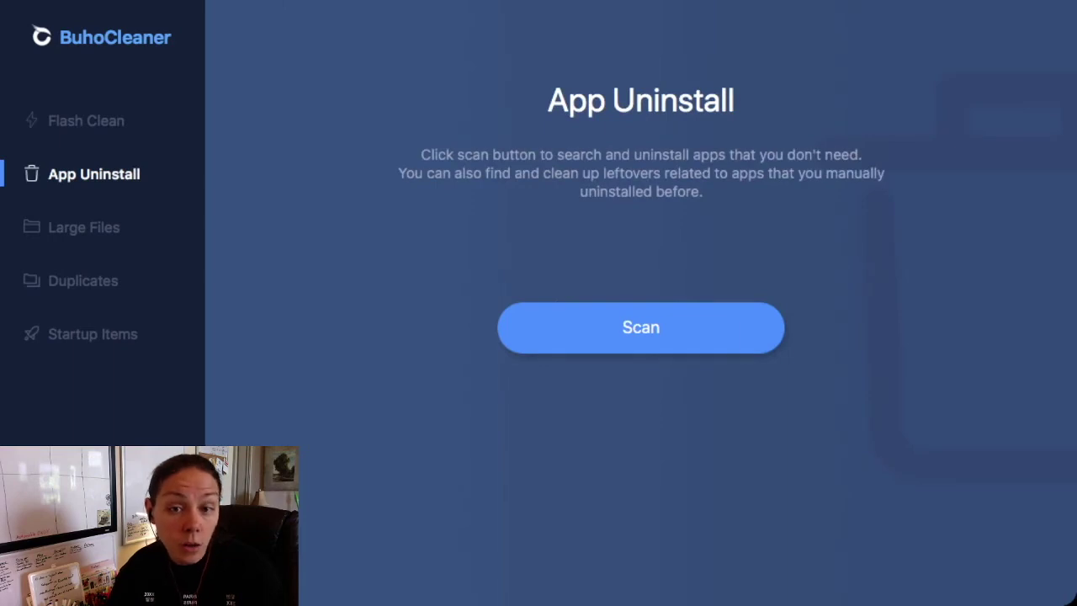
Scan for installed applications, listing all 28 apps with kind and size
key("Return")
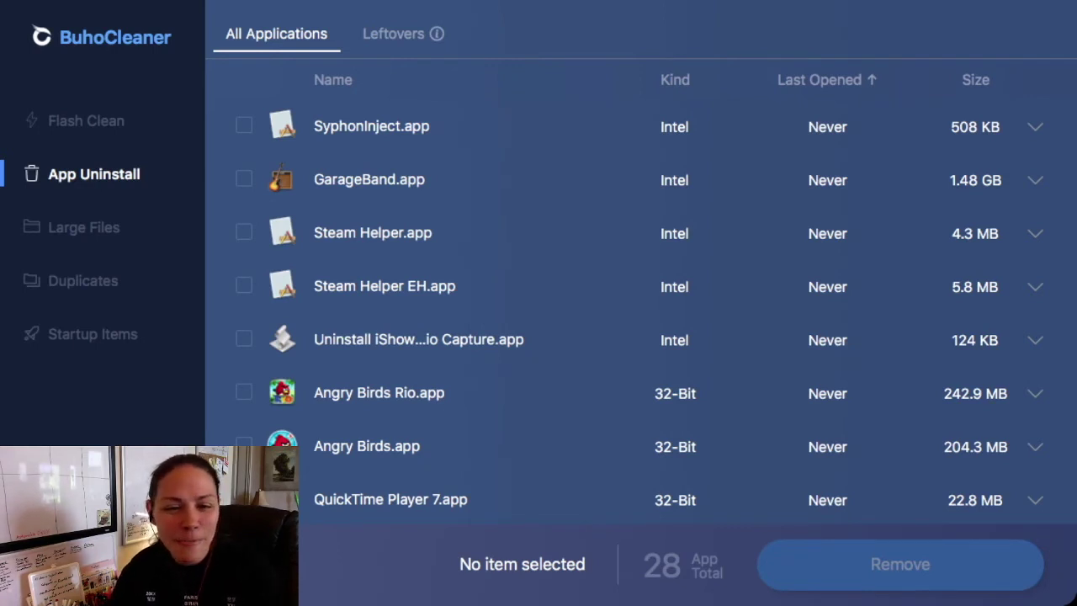
Scroll through the list of 28 installed apps without selecting any for removal
scroll(639, 311, "down", 1)
scroll(640, 311, "down", 1)
scroll(639, 311, "down", 1)
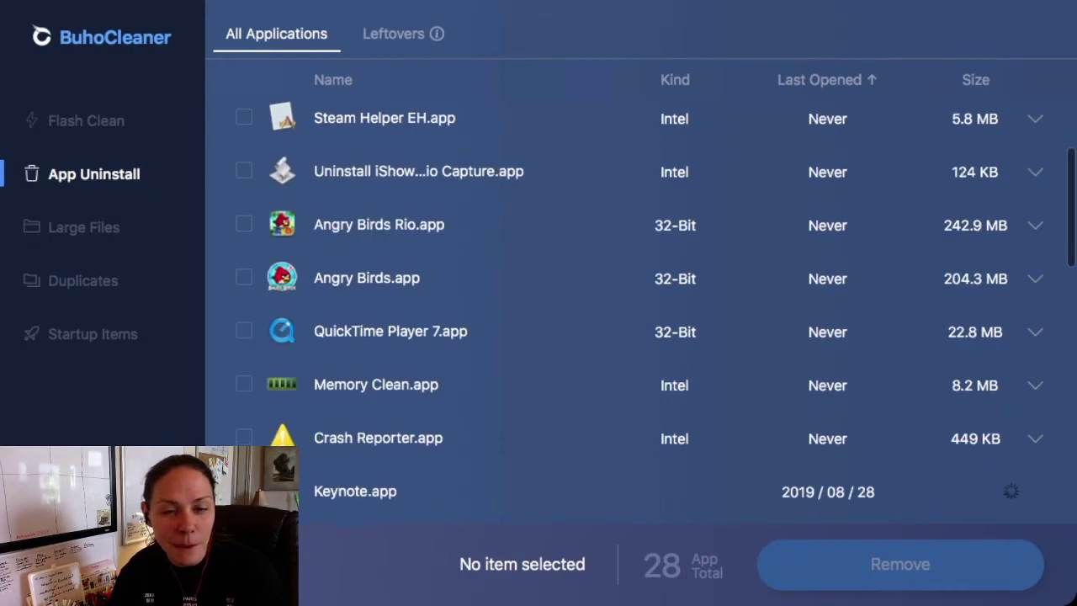
scroll(640, 311, "down", 1)
scroll(640, 311, "down", 1)
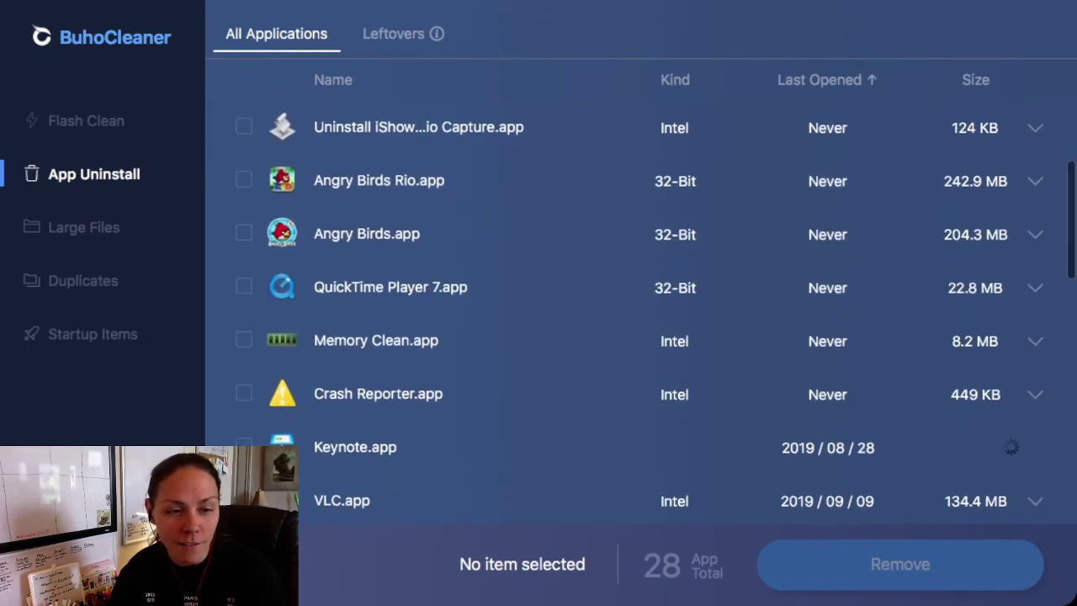
scroll(640, 312, "down", 1)
scroll(640, 311, "down", 3)
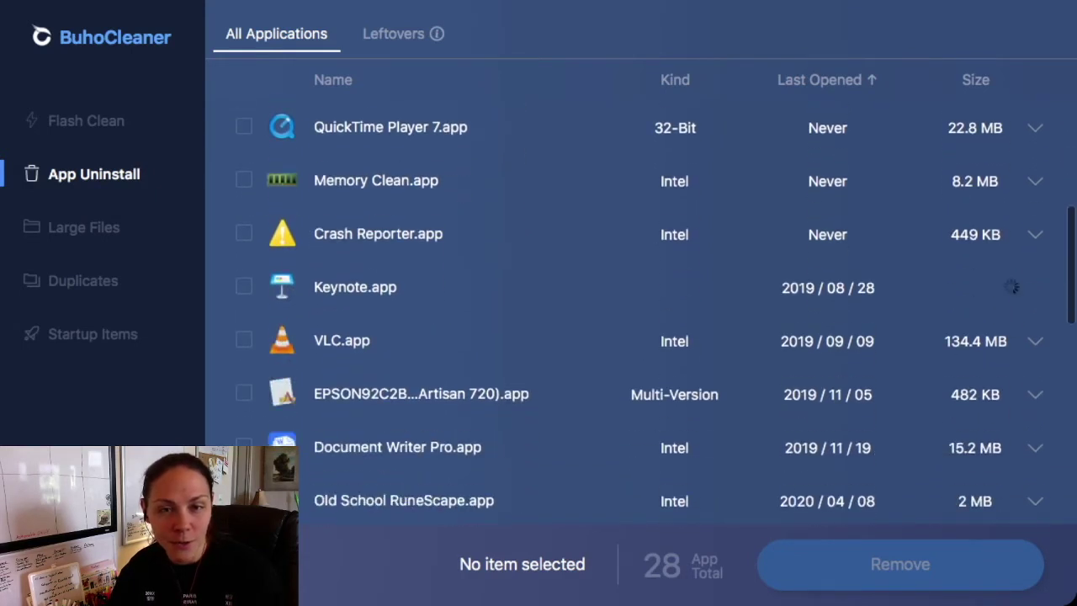
scroll(640, 312, "down", 1)
scroll(640, 311, "down", 1)
scroll(640, 311, "down", 1)
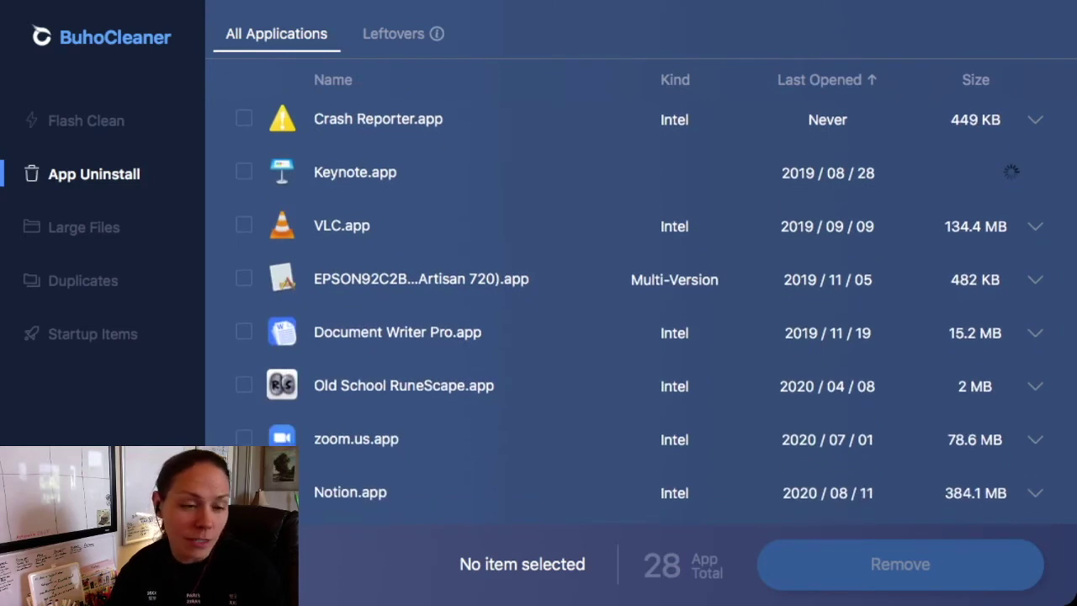
scroll(640, 312, "down", 1)
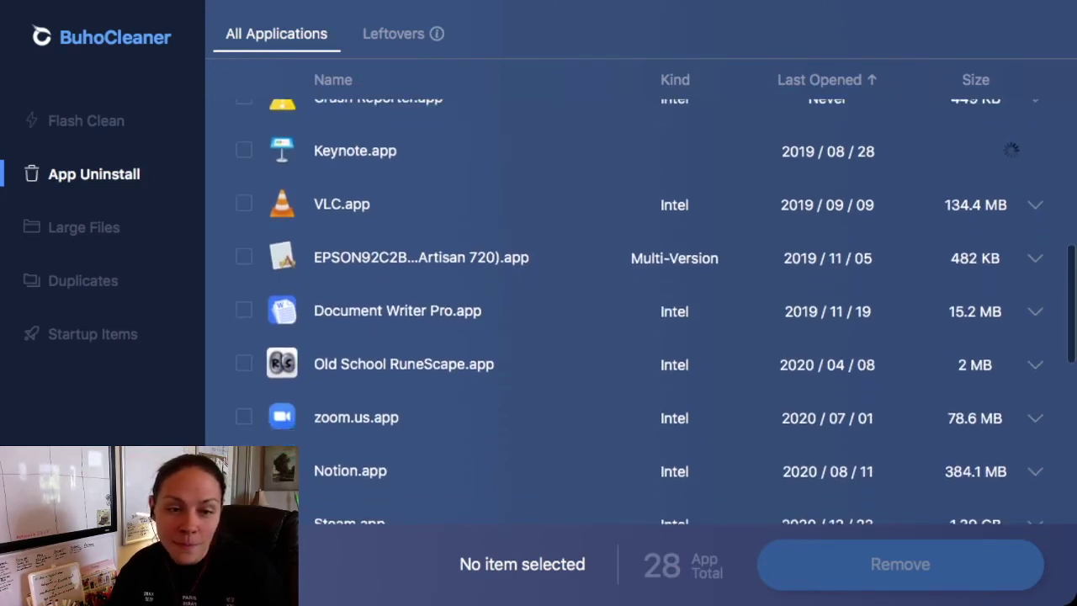
scroll(640, 311, "down", 1)
scroll(639, 312, "down", 2)
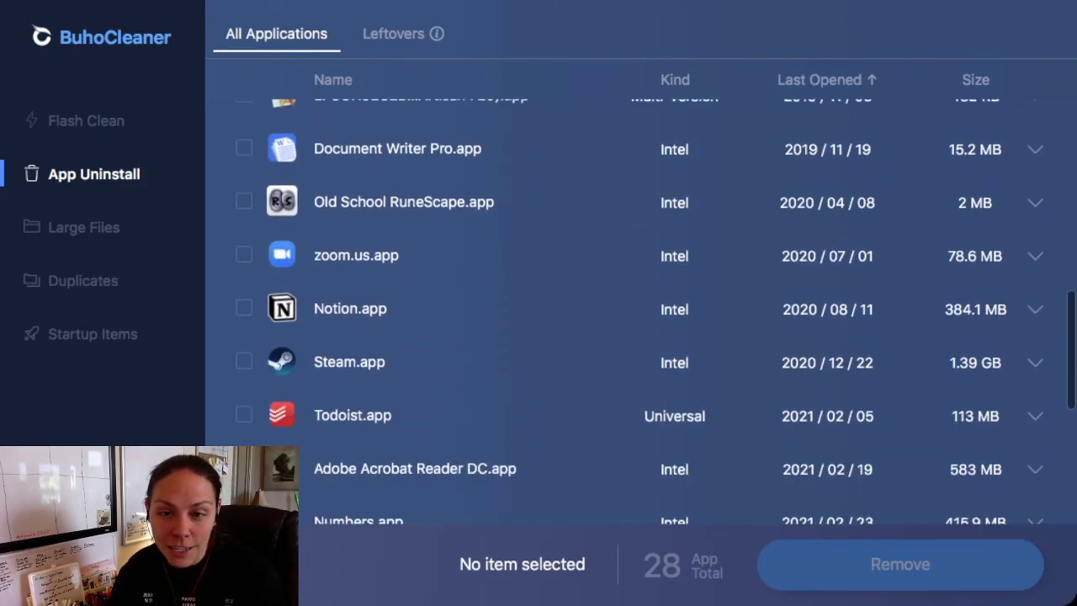
scroll(640, 311, "down", 1)
scroll(639, 311, "down", 1)
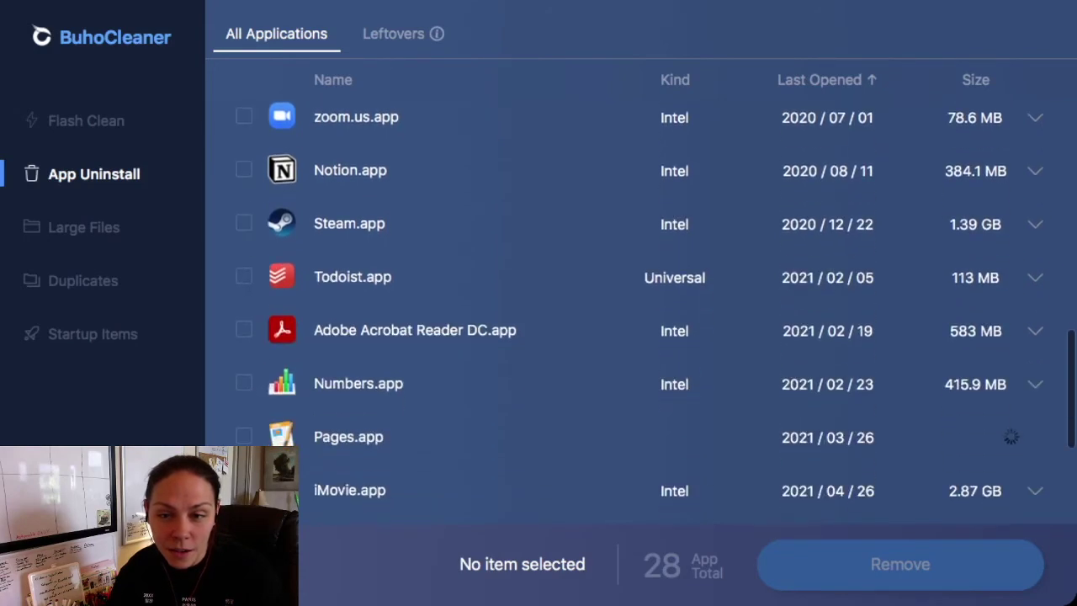
scroll(640, 312, "down", 1)
scroll(640, 311, "down", 3)
scroll(639, 312, "down", 1)
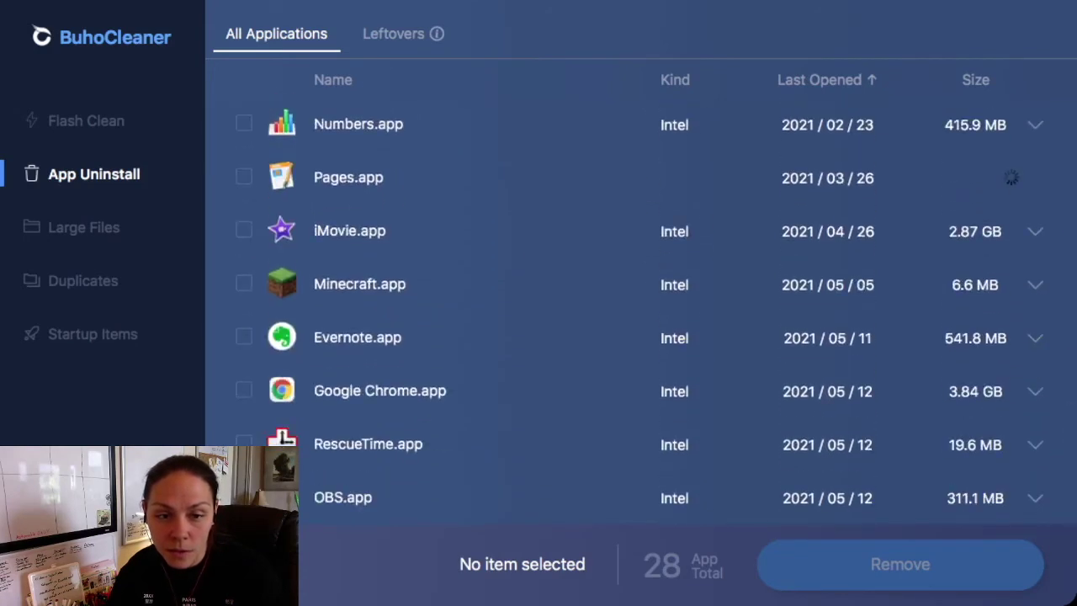
scroll(640, 311, "up", 5)
scroll(639, 311, "up", 5)
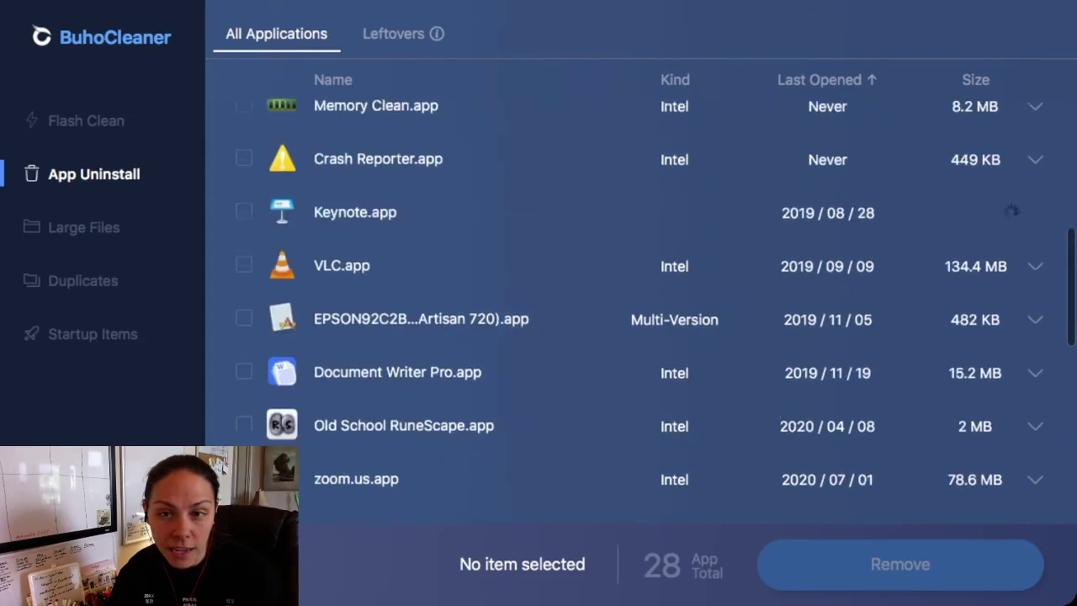
scroll(640, 312, "up", 1)
scroll(640, 312, "up", 1)
scroll(640, 311, "up", 5)
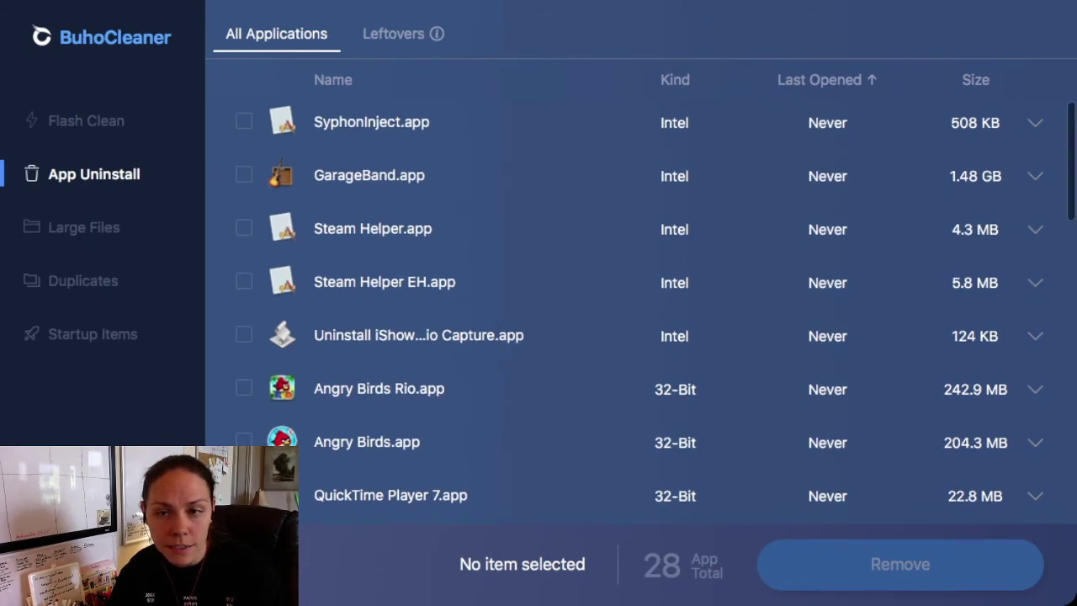
scroll(639, 320, "down", 1)
scroll(640, 320, "down", 10)
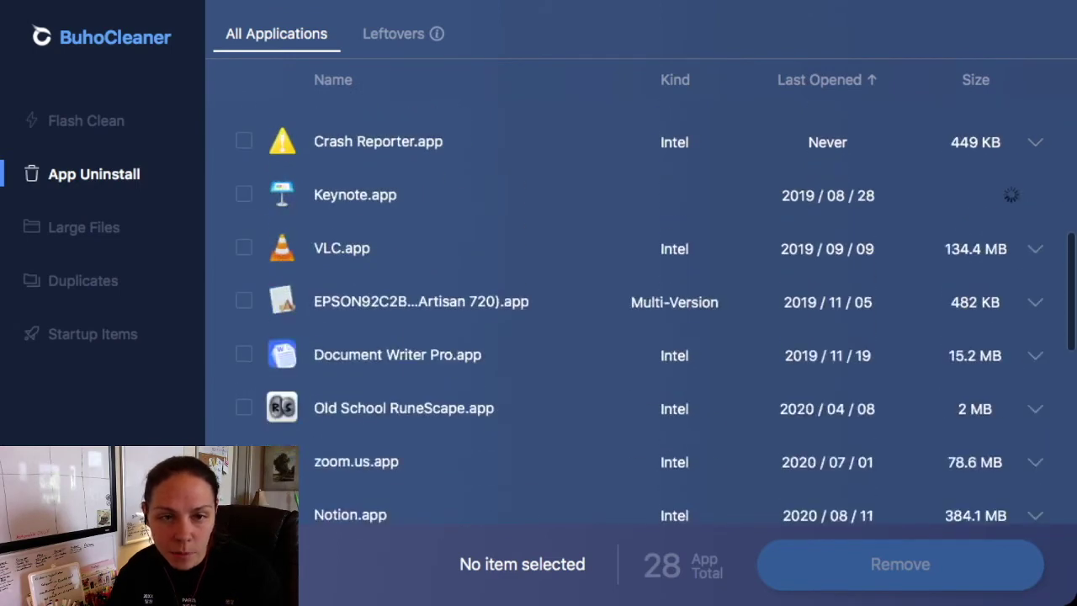
scroll(640, 320, "down", 3)
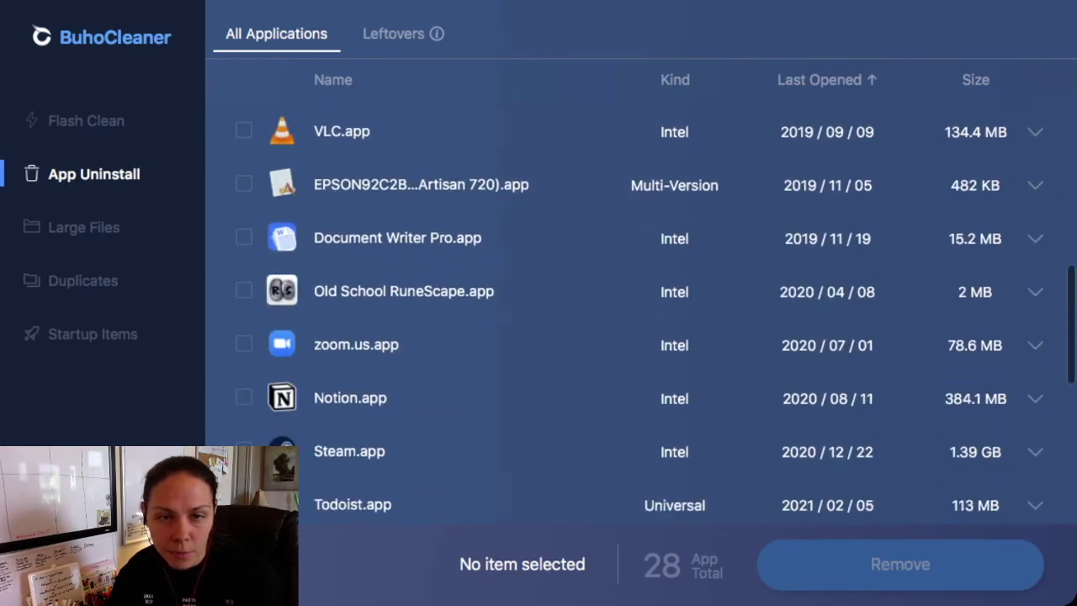
scroll(640, 320, "down", 2)
scroll(639, 320, "down", 3)
scroll(640, 320, "down", 6)
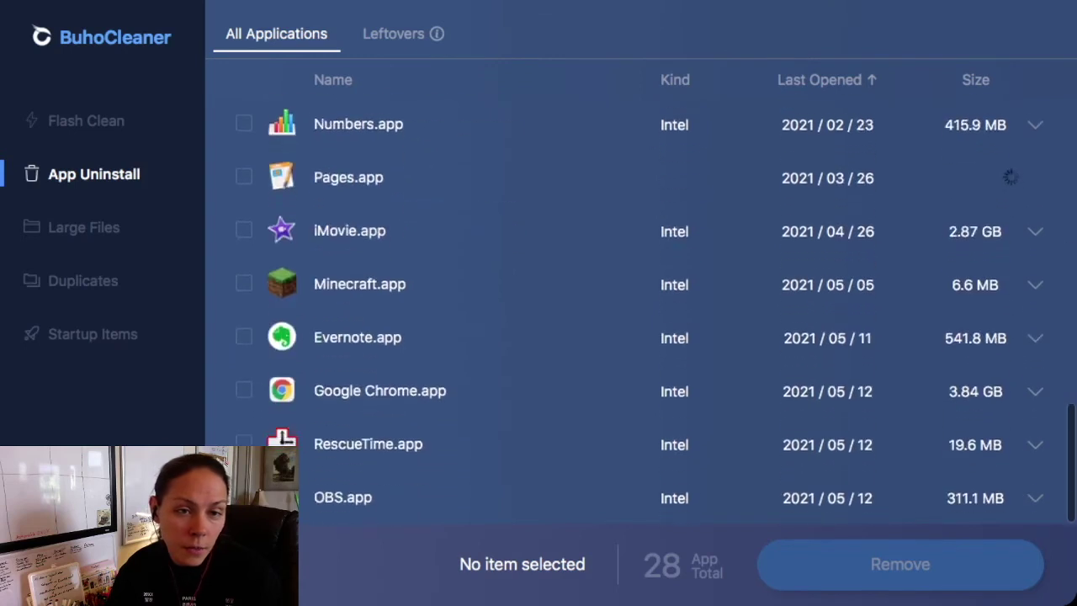
Scan Large Files for files over 50 MB, finding 89.54 GB
left_click(85, 227)
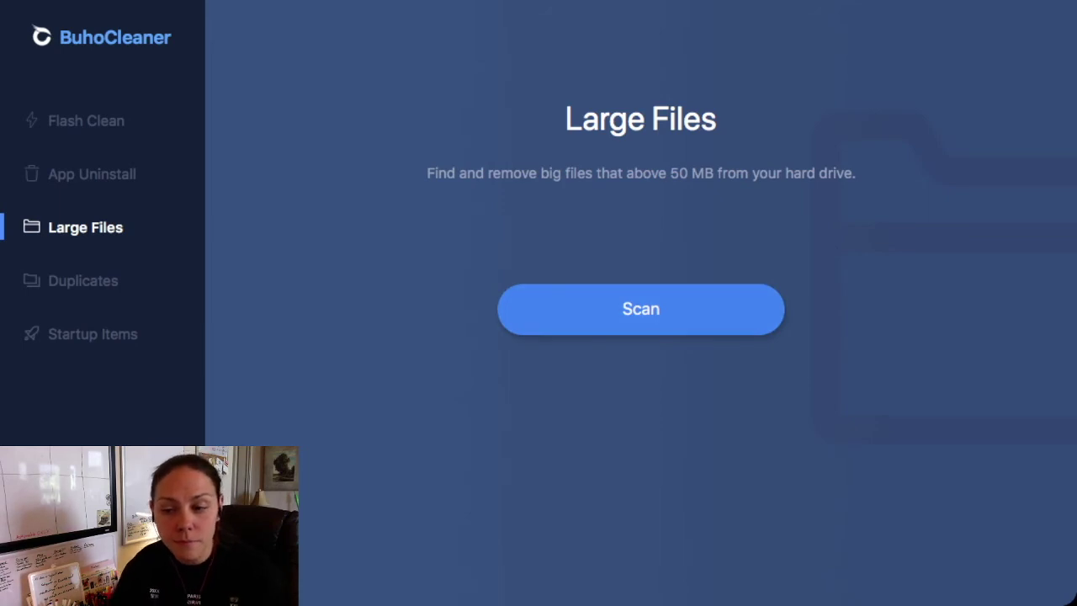
left_click(641, 309)
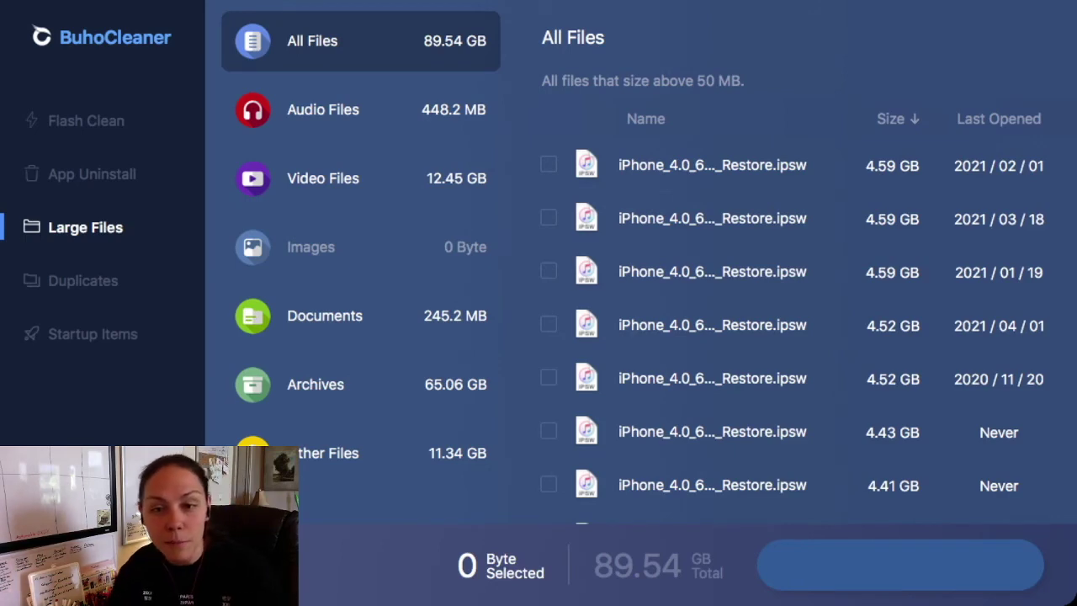
mouse_move(712, 431)
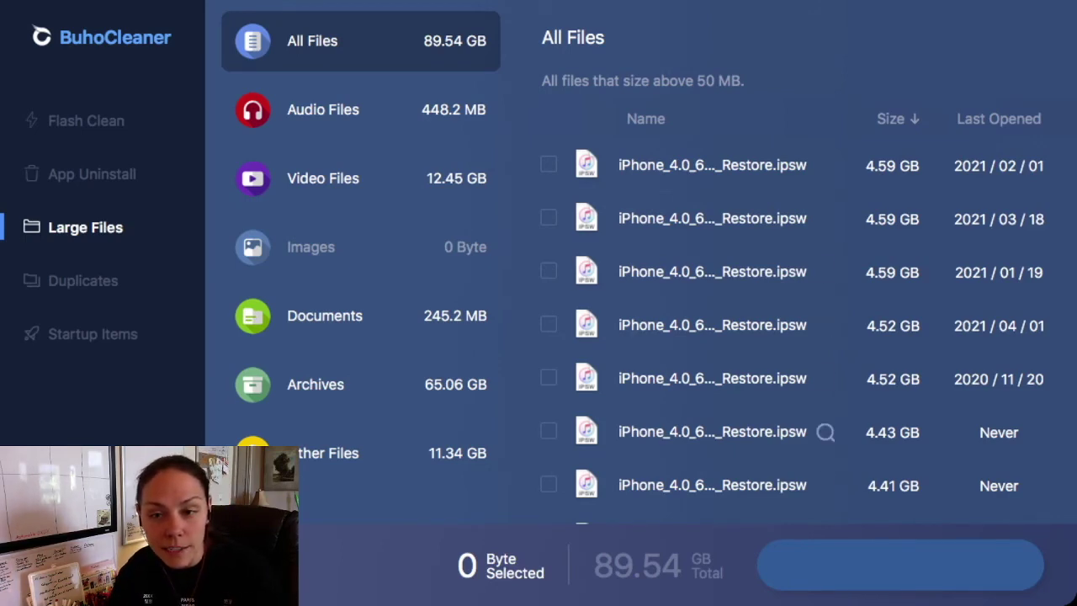
Scroll through the All Files list of large-file results
scroll(758, 379, "down", 10)
scroll(757, 379, "down", 5)
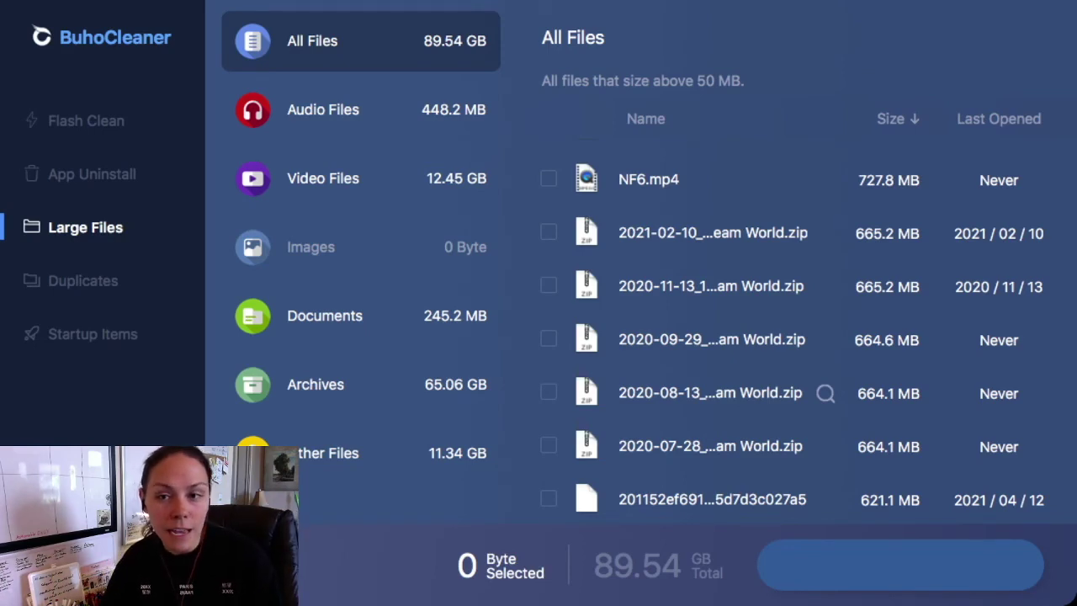
scroll(758, 393, "up", 2)
scroll(758, 393, "up", 3)
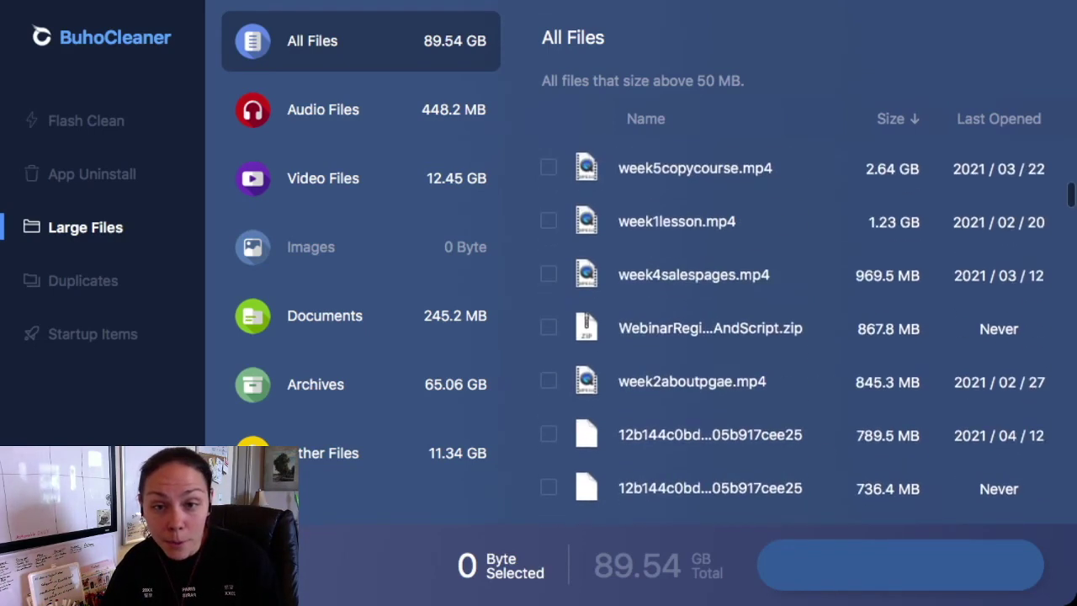
scroll(808, 343, "up", 3)
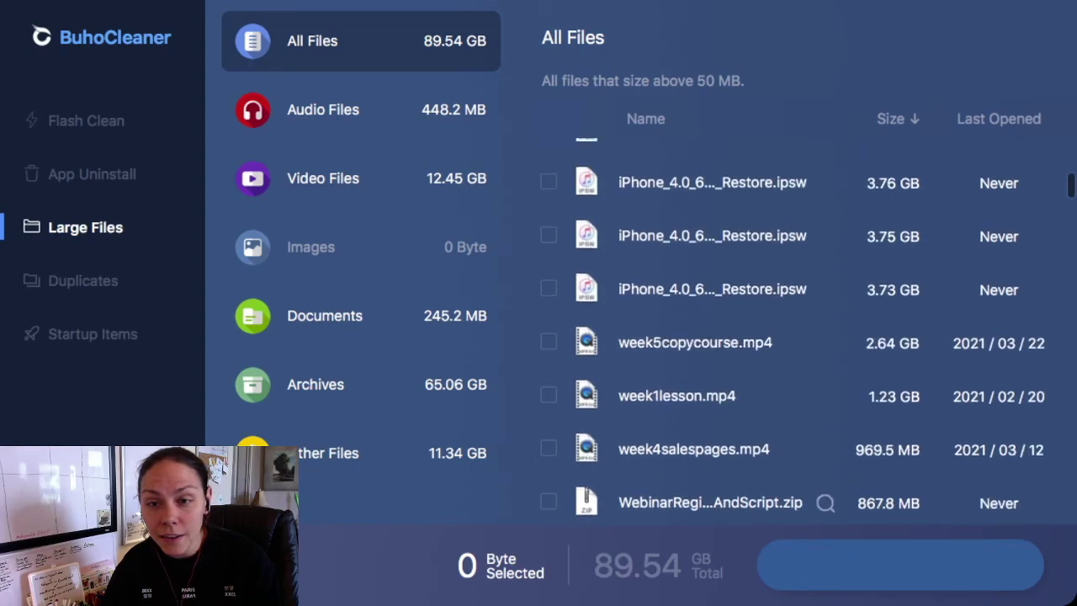
scroll(808, 342, "up", 3)
scroll(792, 336, "up", 3)
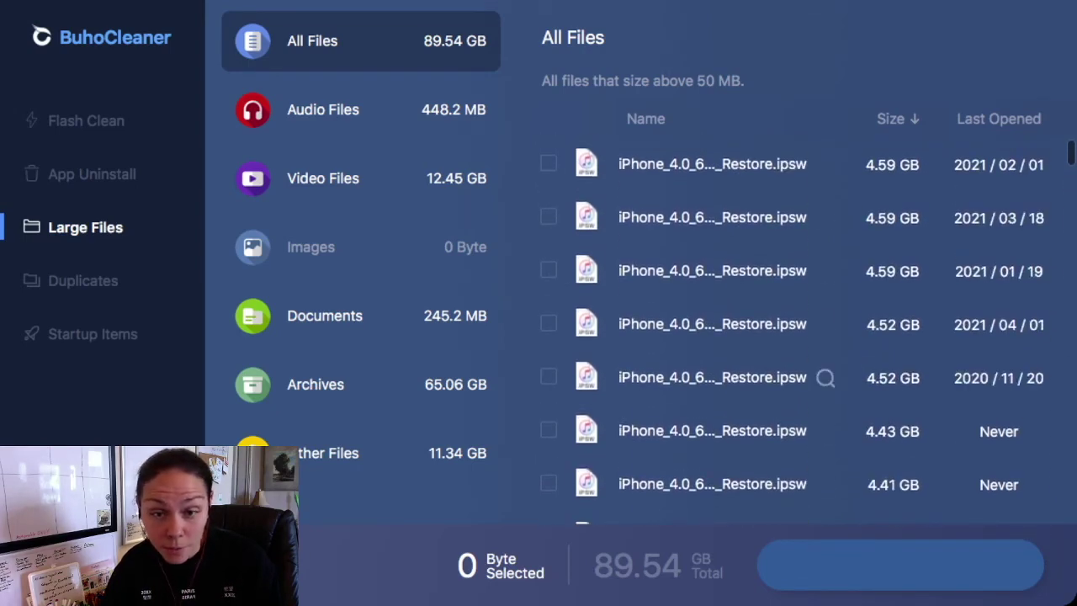
scroll(808, 379, "down", 3)
scroll(808, 295, "down", 4)
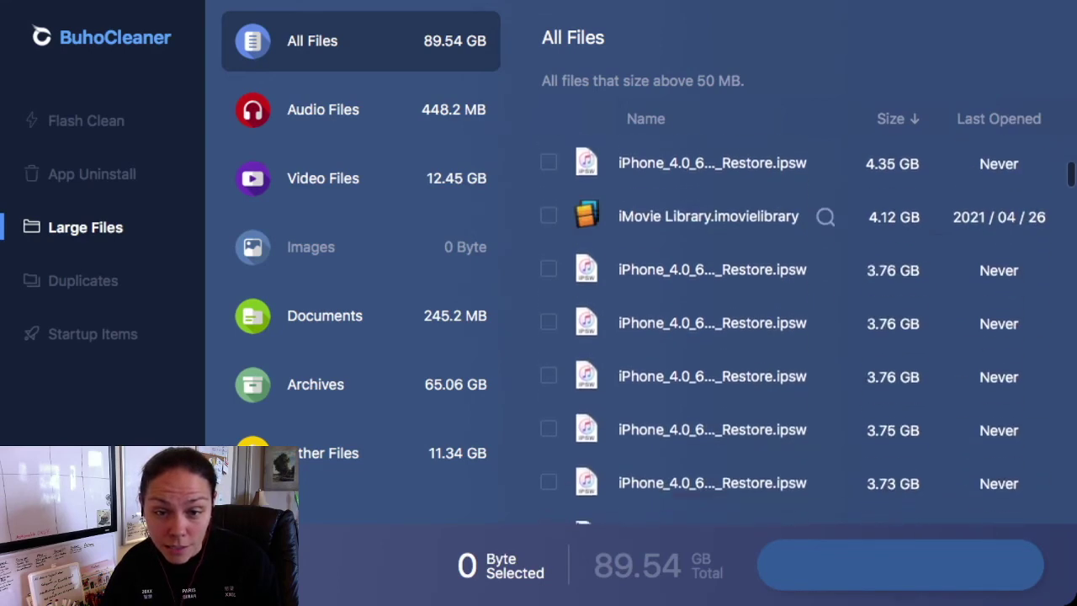
scroll(808, 219, "down", 10)
scroll(791, 337, "down", 6)
scroll(791, 337, "down", 1)
scroll(791, 337, "down", 8)
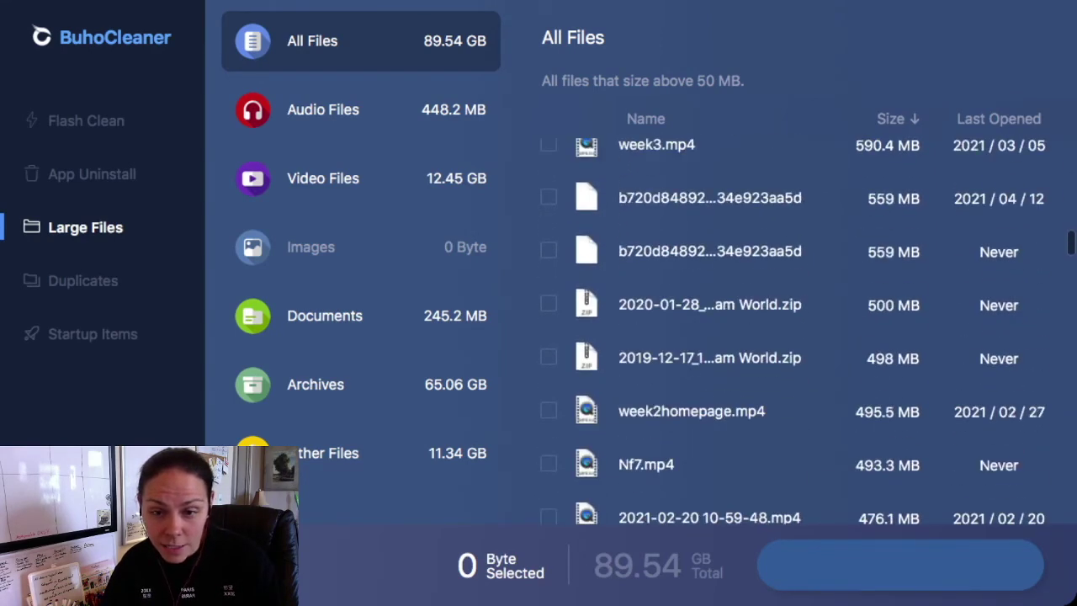
scroll(791, 337, "down", 7)
scroll(792, 337, "down", 2)
scroll(791, 336, "down", 5)
scroll(791, 337, "down", 4)
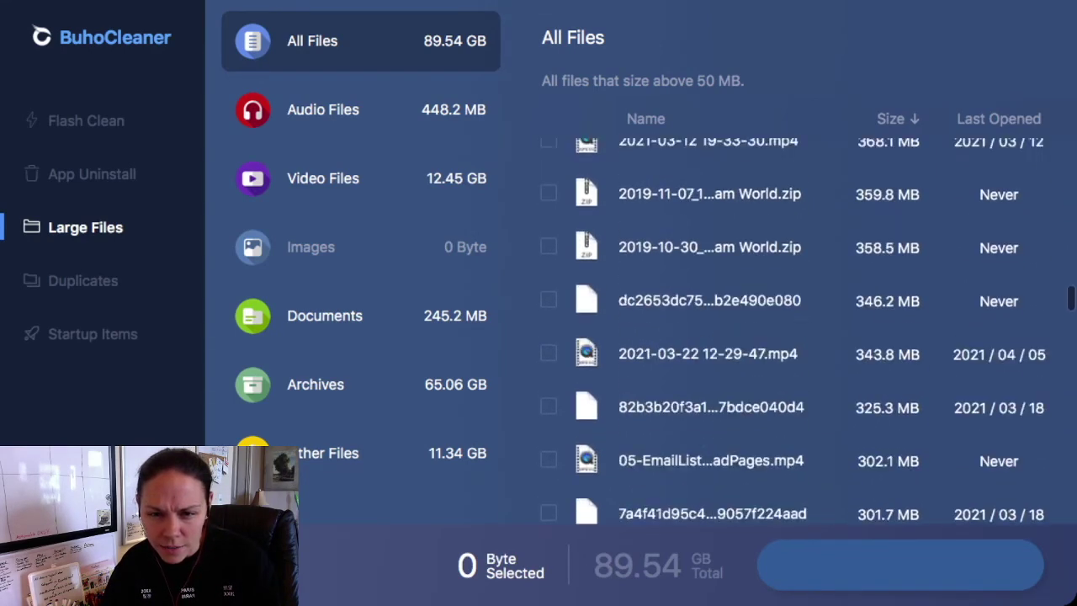
scroll(791, 337, "down", 3)
scroll(791, 337, "down", 5)
scroll(791, 337, "down", 4)
scroll(791, 337, "down", 8)
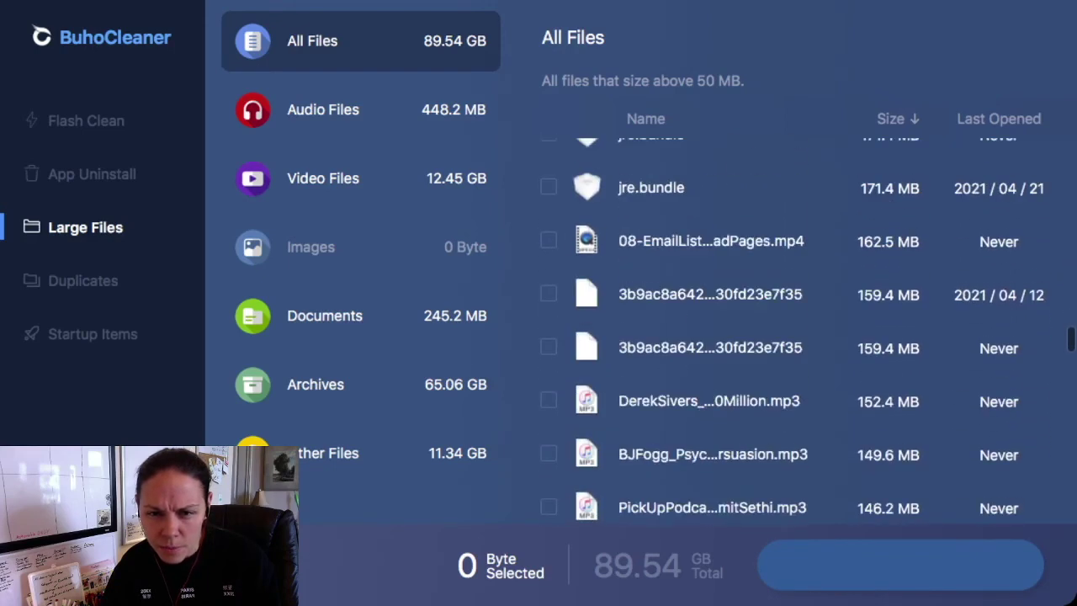
scroll(791, 336, "down", 1)
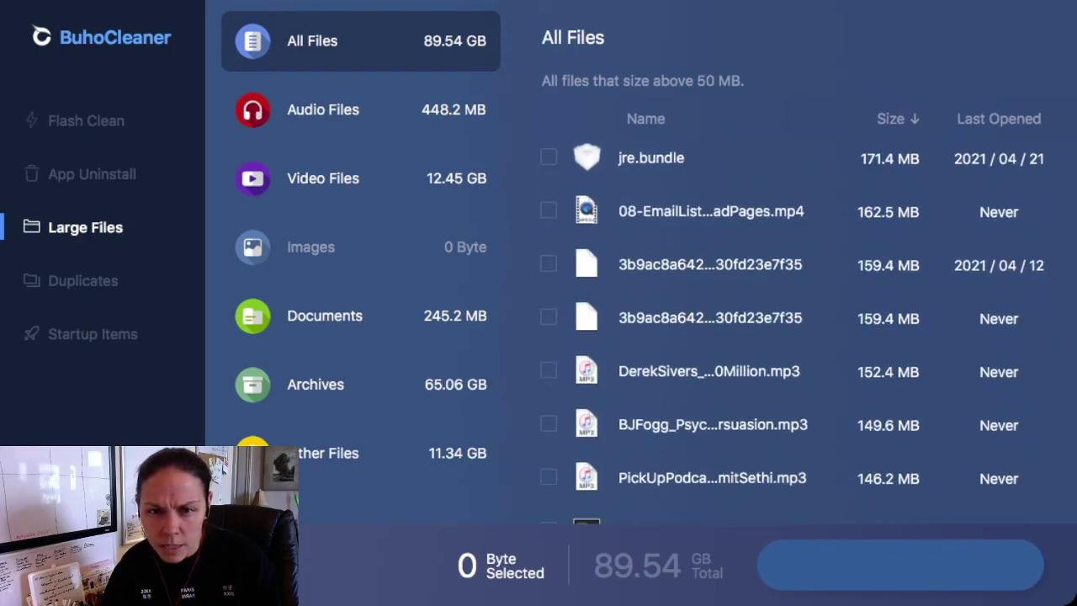
scroll(808, 429, "down", 1)
scroll(808, 429, "down", 3)
scroll(808, 429, "down", 3)
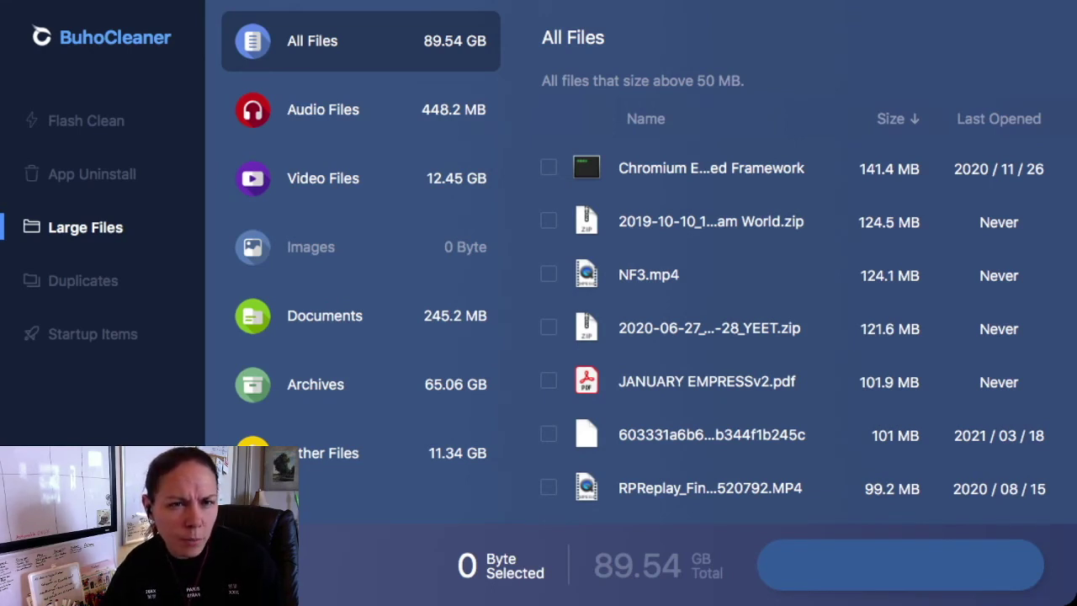
Filter large files by Audio, Video, Documents, then Archives to show the iPhone restore files
key("Down")
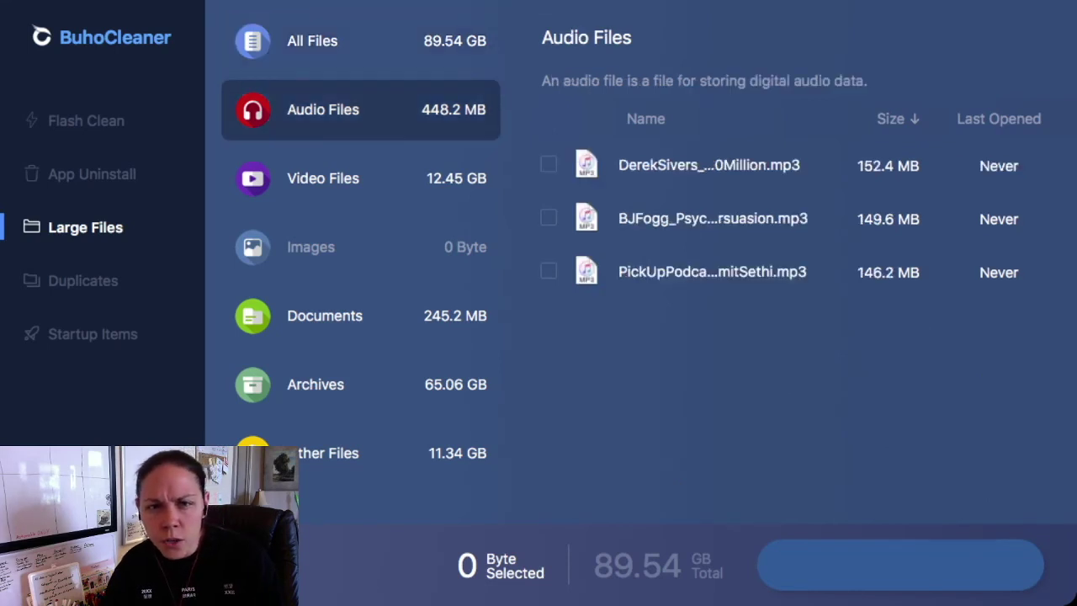
key("Down")
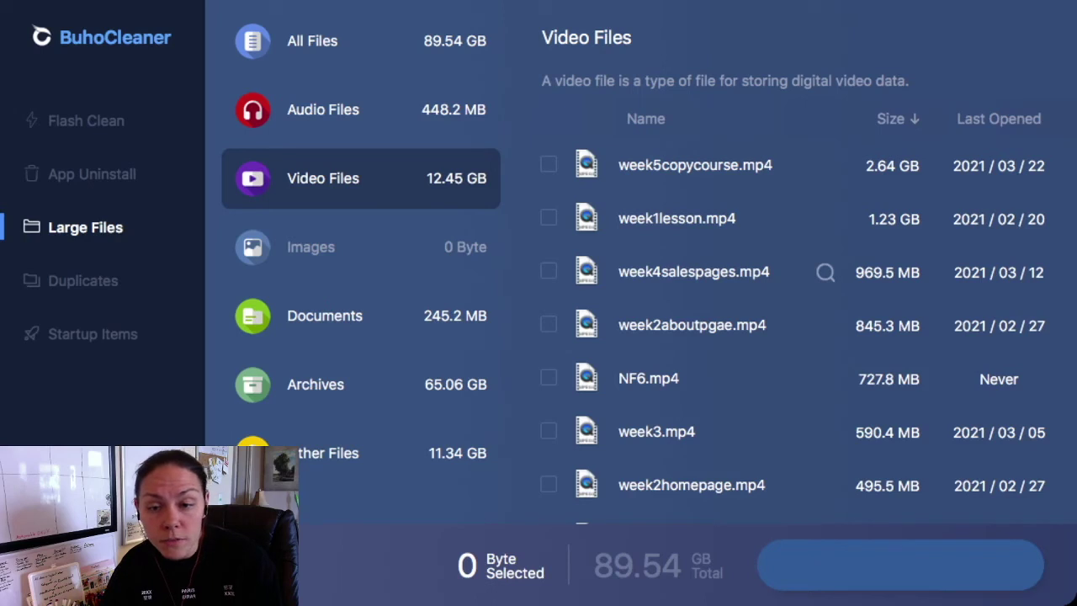
left_click(324, 316)
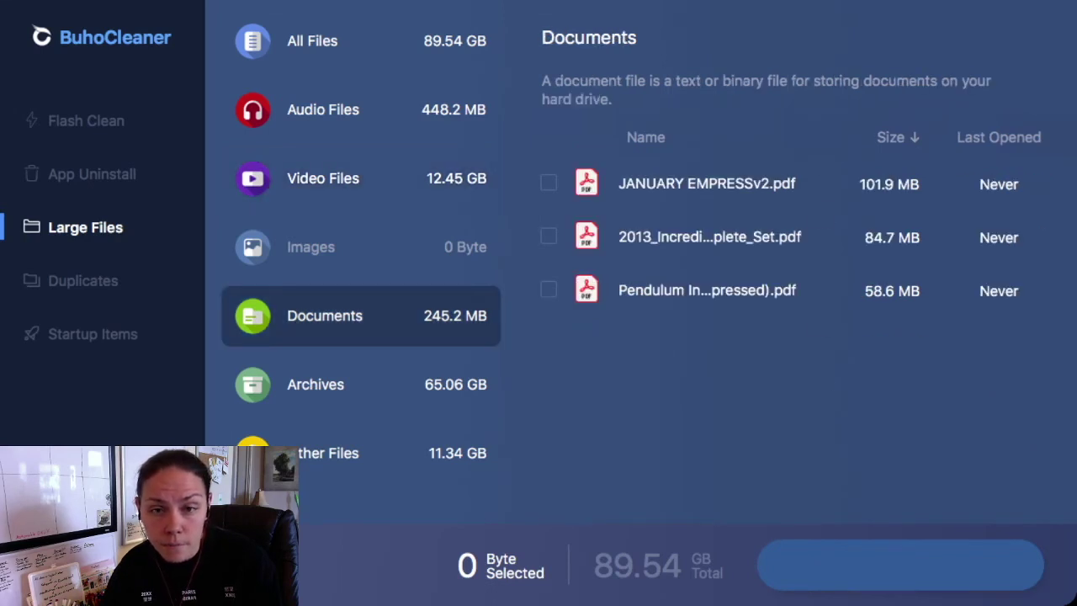
key("Down")
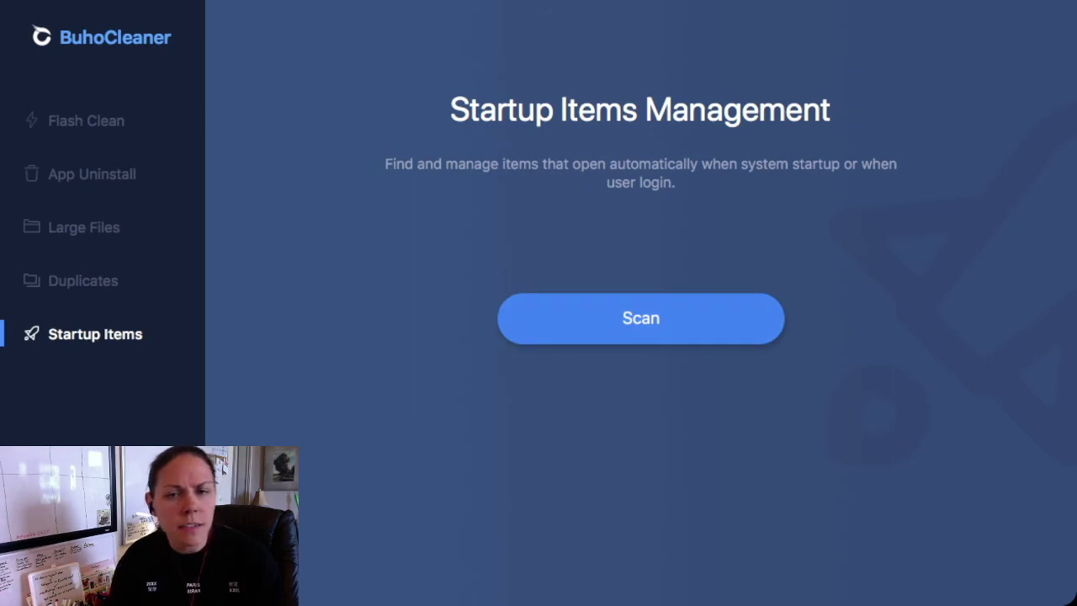
Scan startup items, disable the Google Chrome.app login item, and browse the Startup Services list
left_click(640, 319)
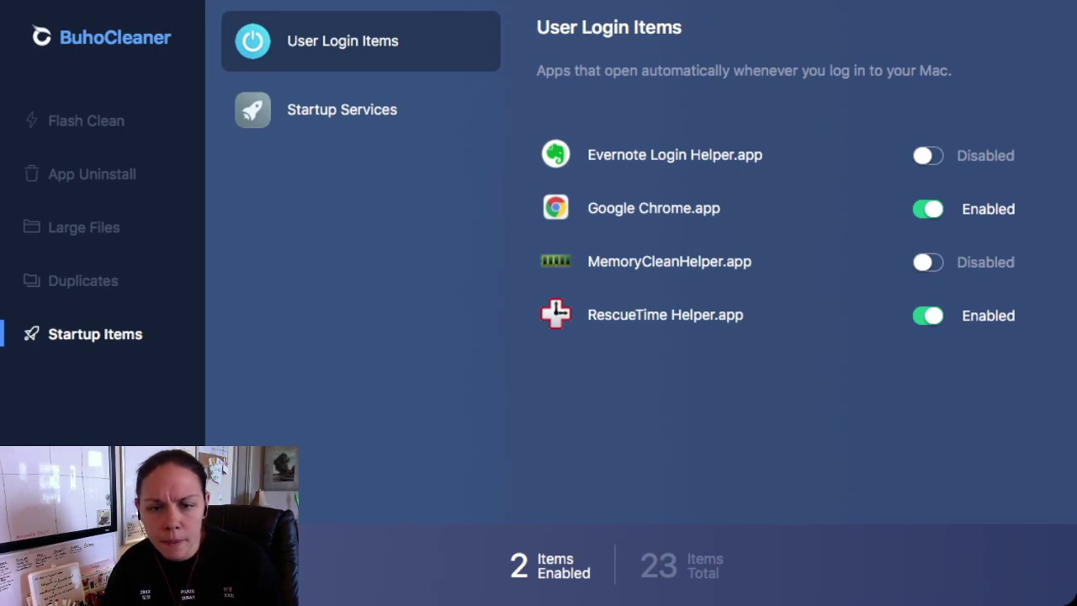
left_click(929, 208)
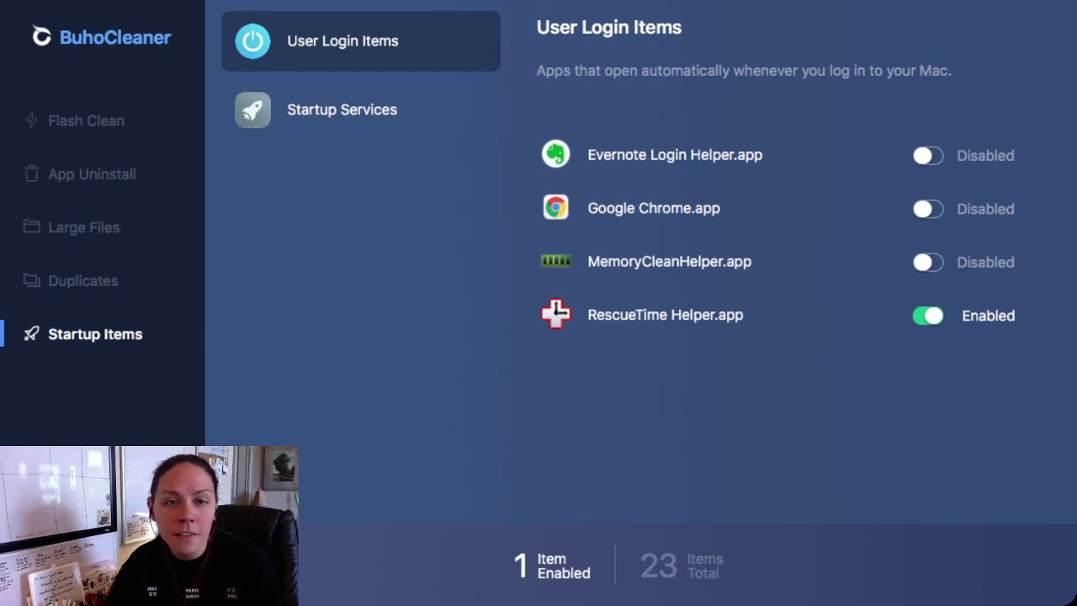
left_click(342, 109)
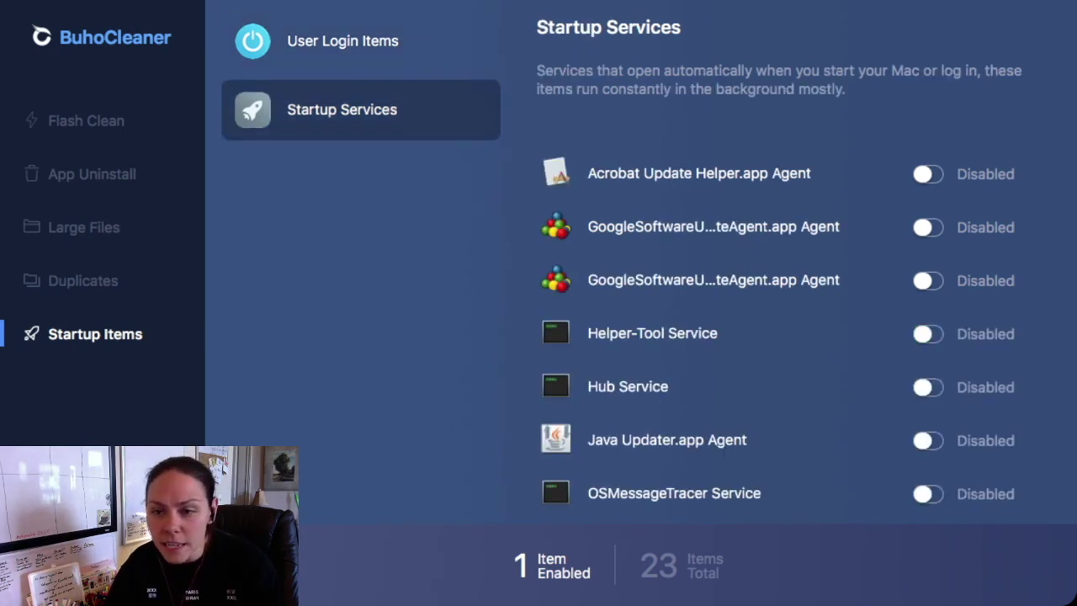
scroll(791, 336, "down", 3)
scroll(791, 336, "down", 10)
scroll(792, 337, "down", 2)
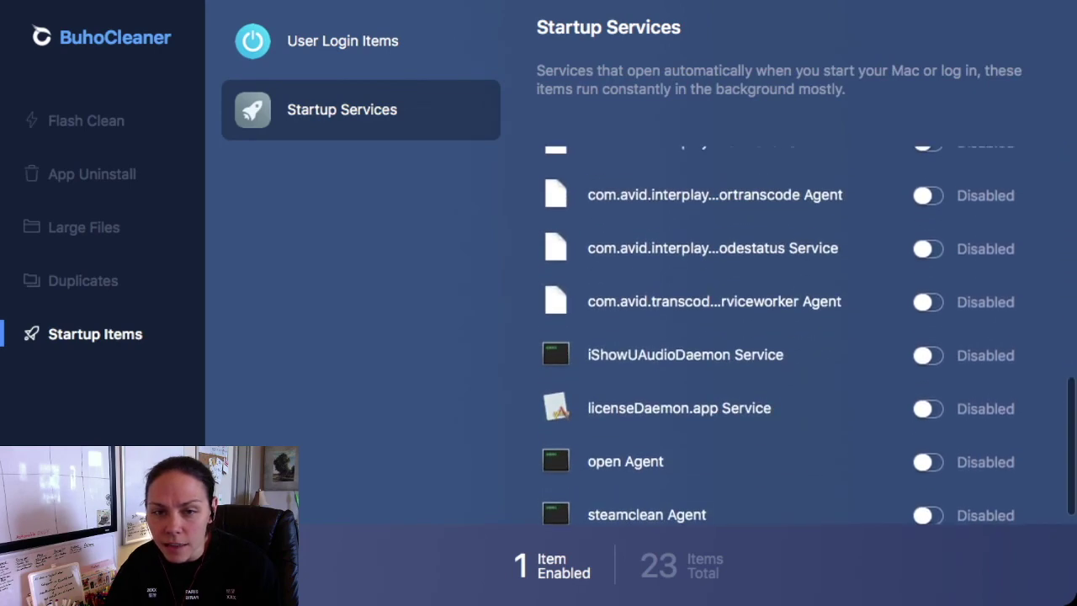
scroll(791, 336, "up", 5)
scroll(791, 337, "up", 5)
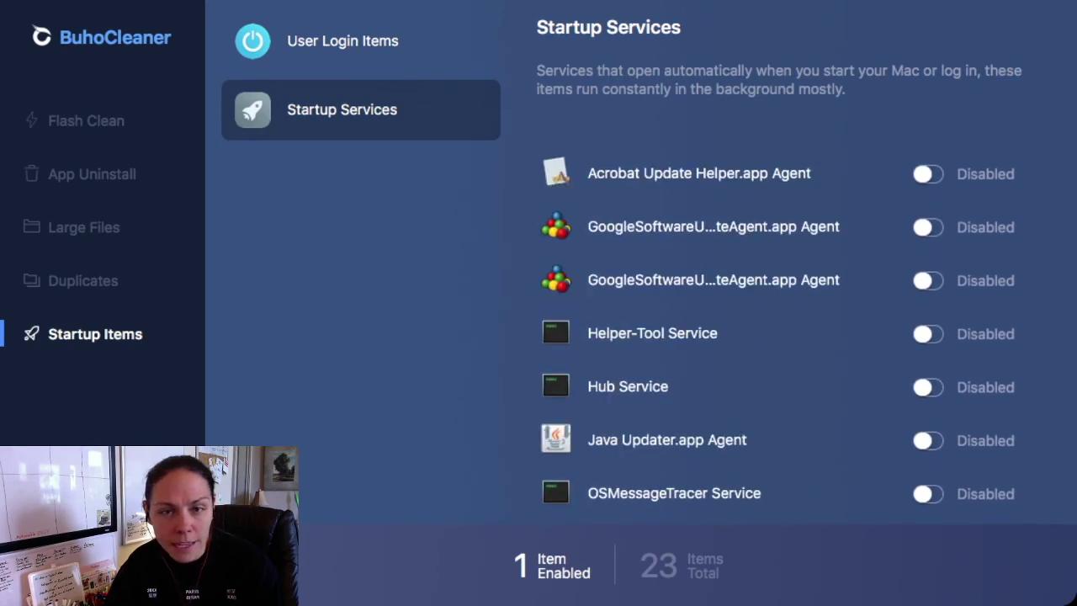
left_click(343, 40)
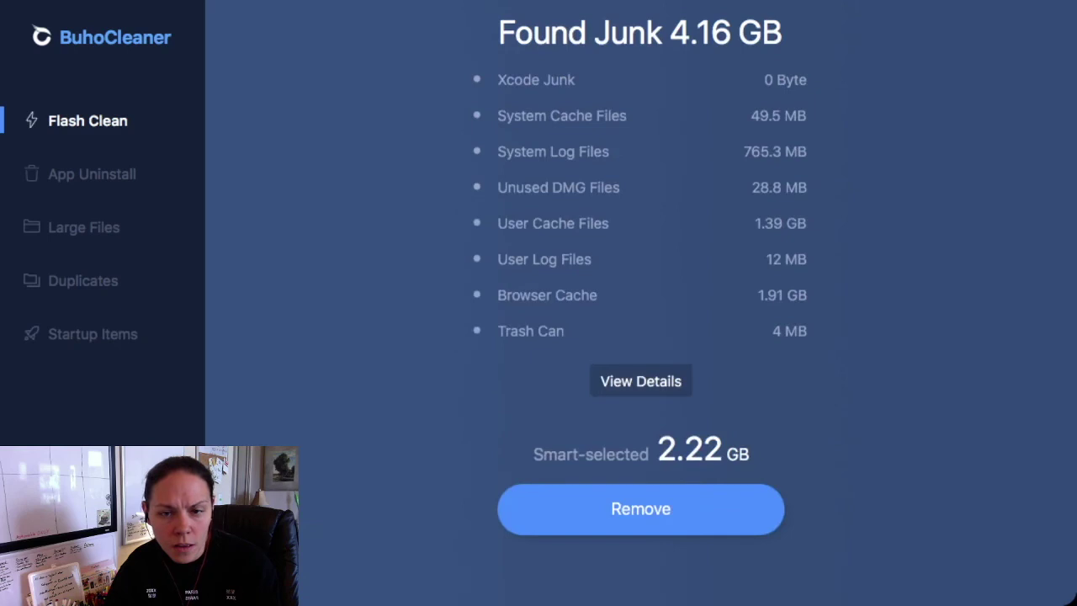